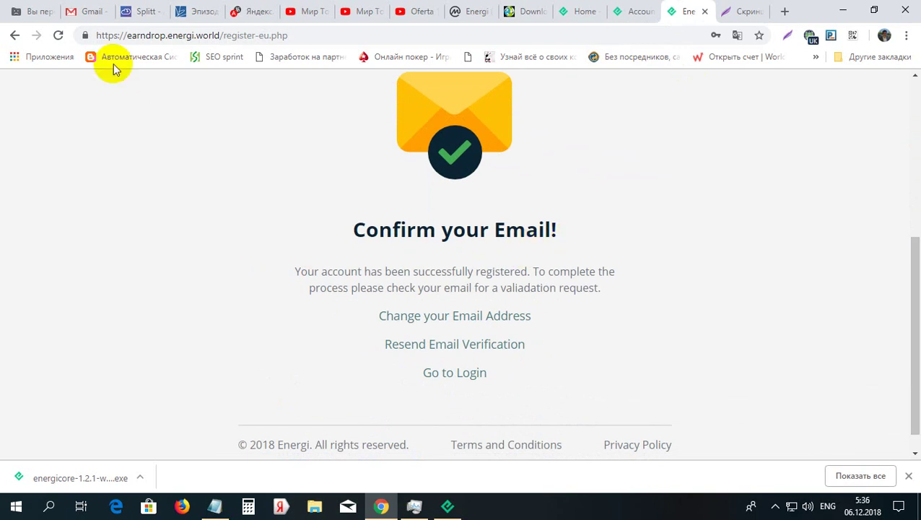
left_click(88, 12)
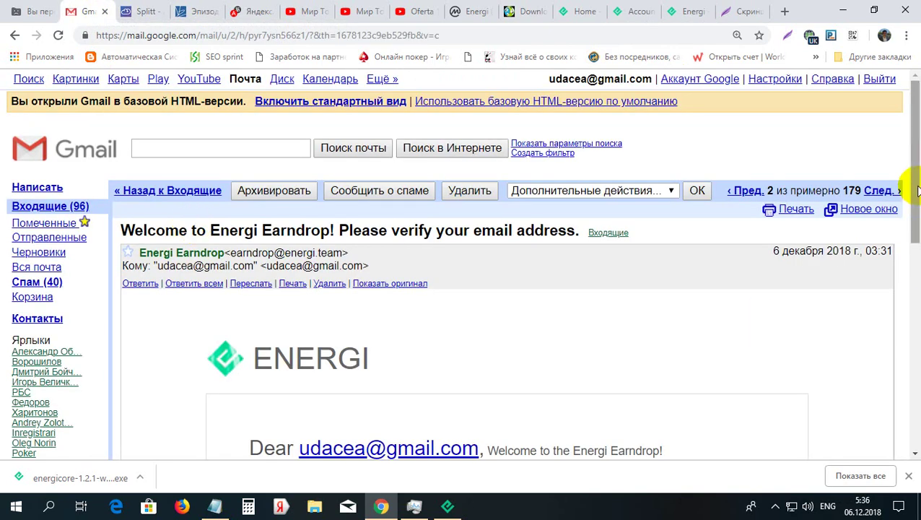
left_click_drag(913, 186, 914, 283)
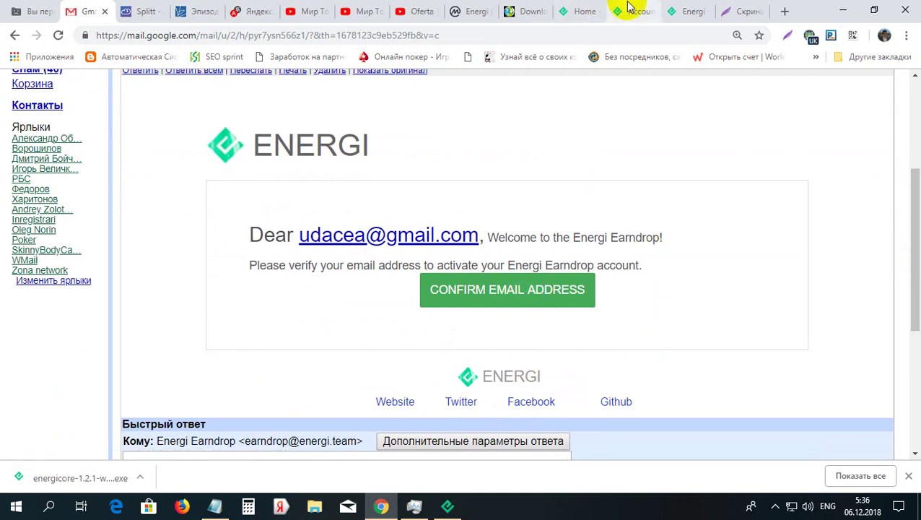
left_click(686, 10)
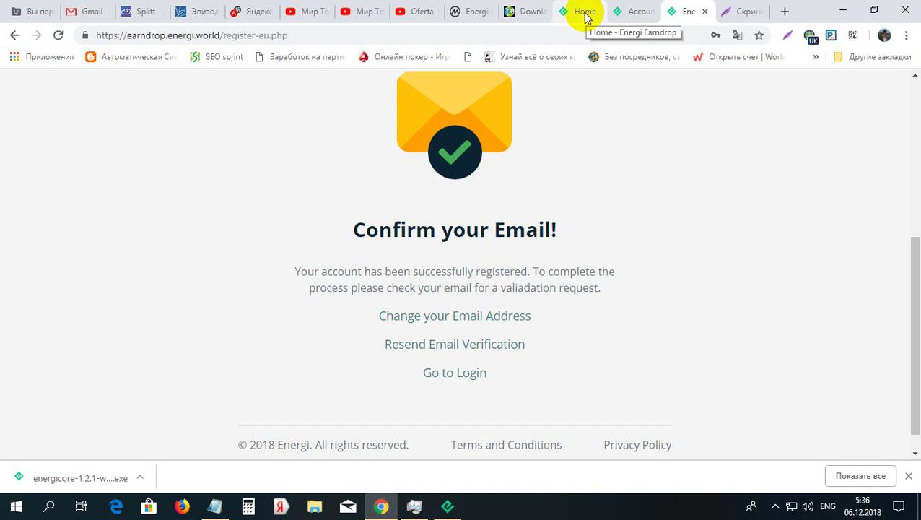
Go to the Earndrop Account page and scroll down to the empty 'Your Energi address' field
left_click(630, 12)
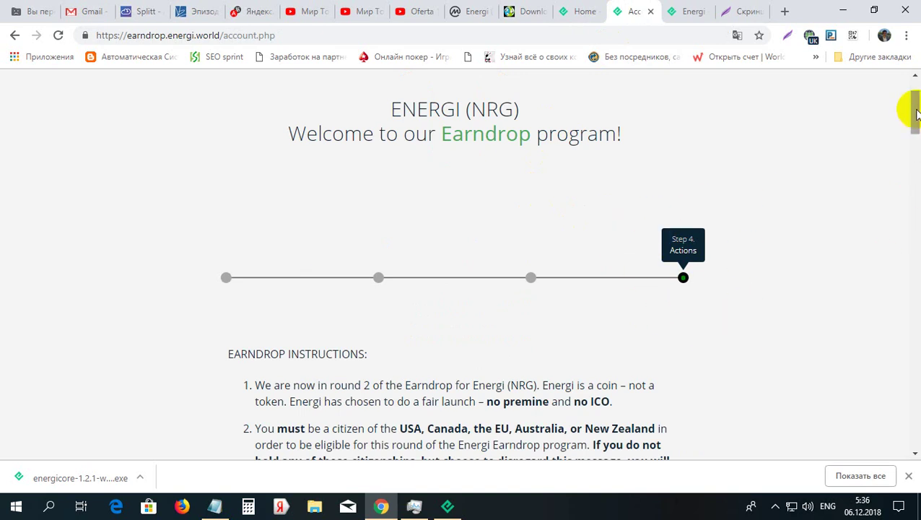
left_click_drag(916, 112, 918, 196)
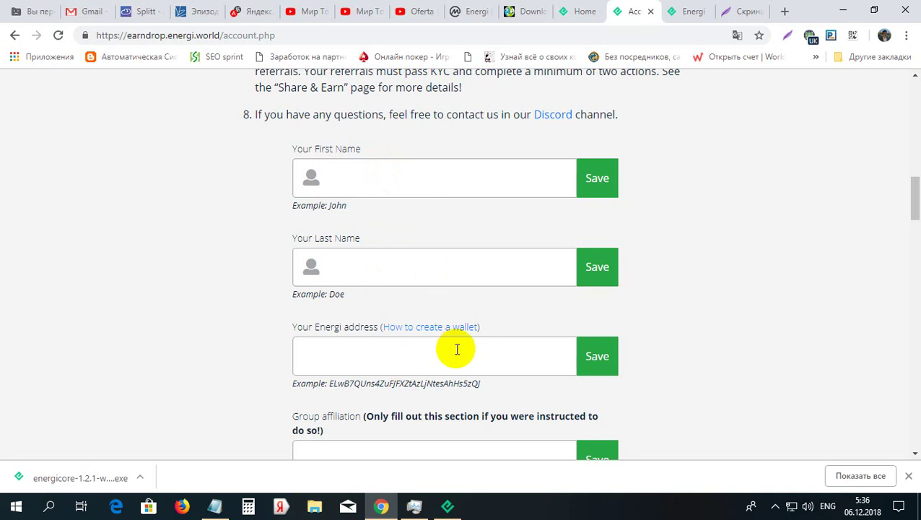
scroll(914, 198, "down", 2)
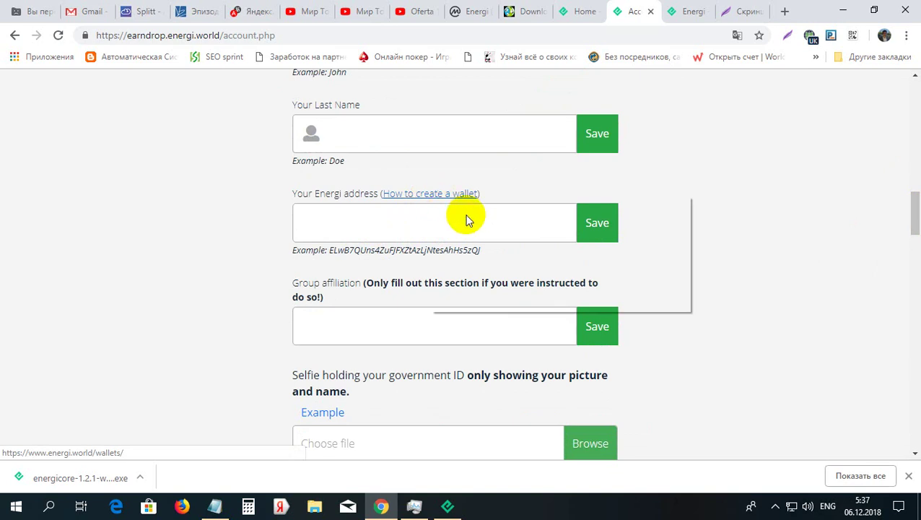
Open the 'How to create a wallet' guide in a new tab and switch to the Energi Wallets page
right_click(433, 194)
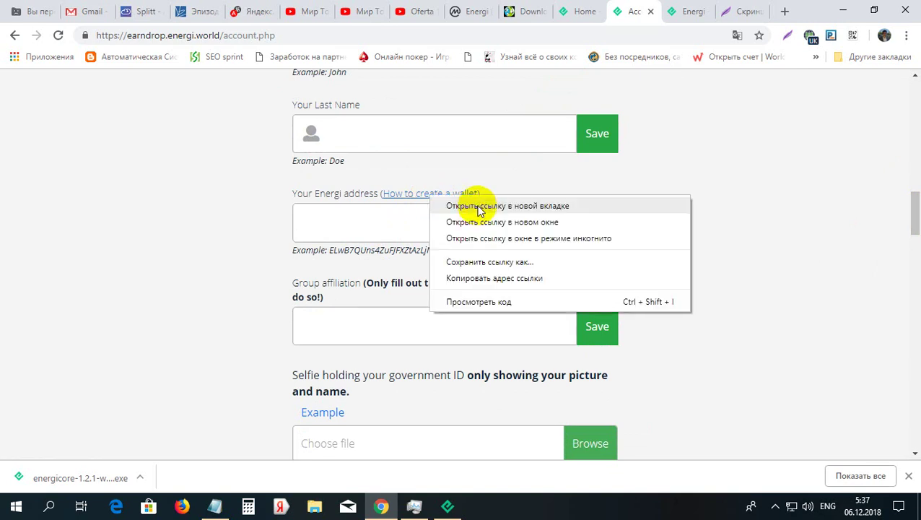
key("Escape")
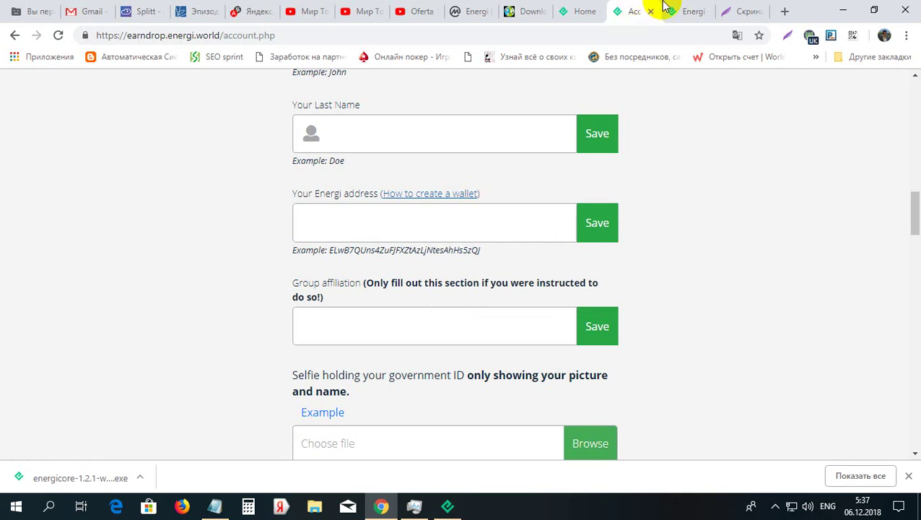
key("ctrl+Return")
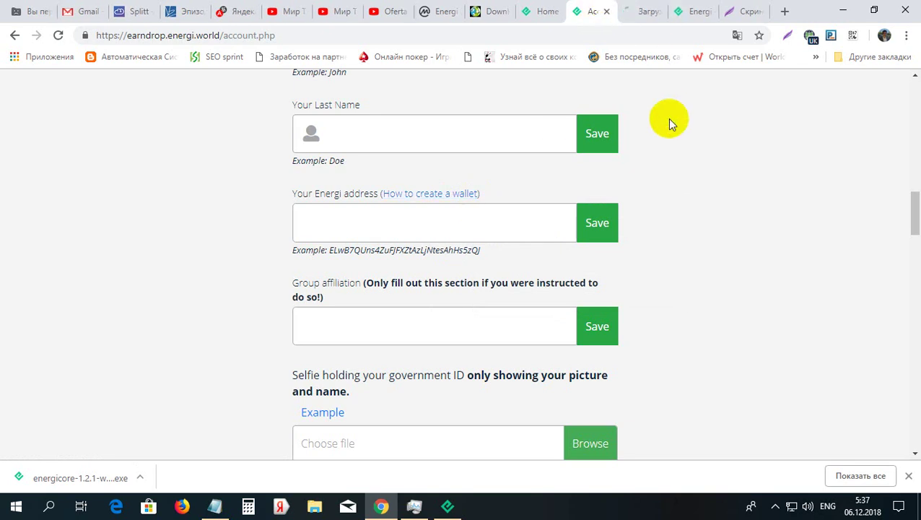
left_click(635, 8)
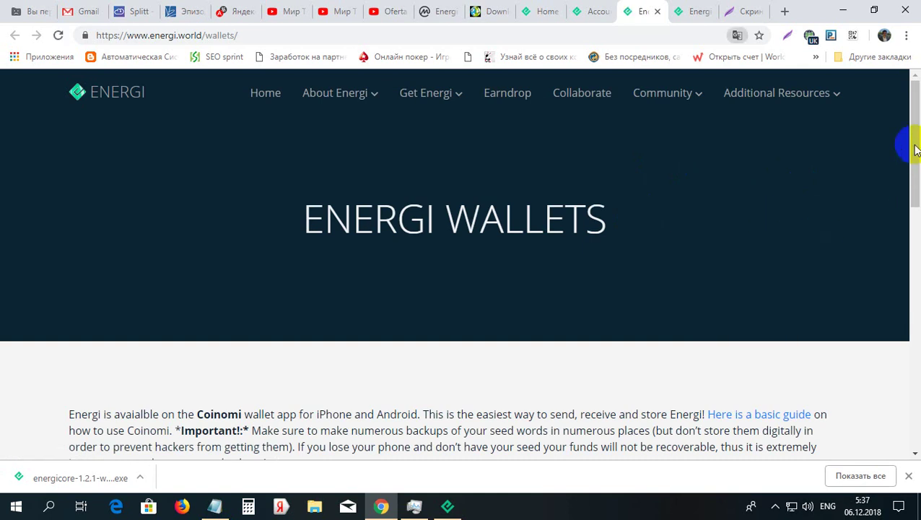
left_click(915, 180)
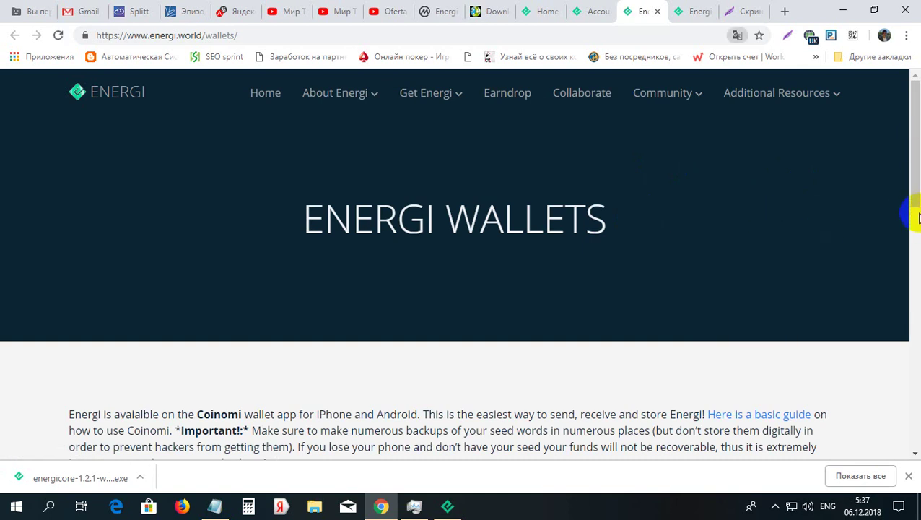
left_click(915, 238)
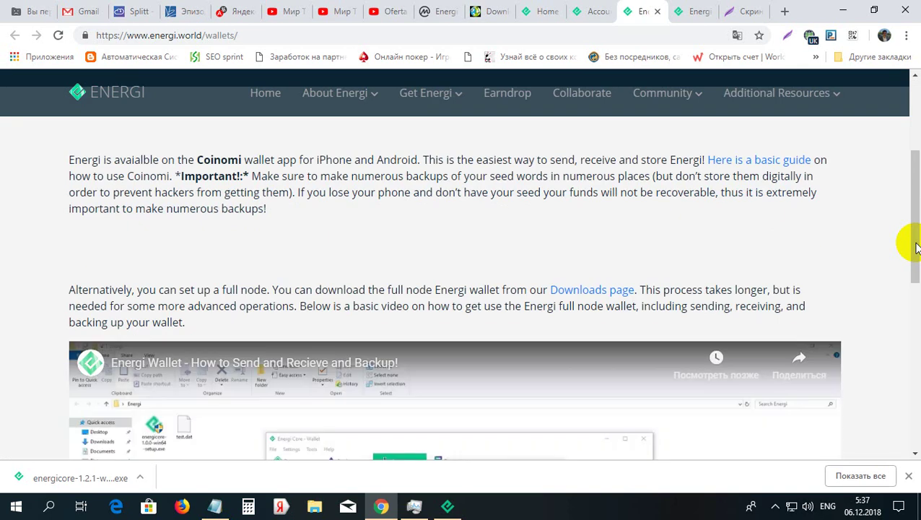
mouse_move(917, 247)
left_mouse_down()
mouse_move(917, 230)
mouse_move(918, 238)
left_mouse_up()
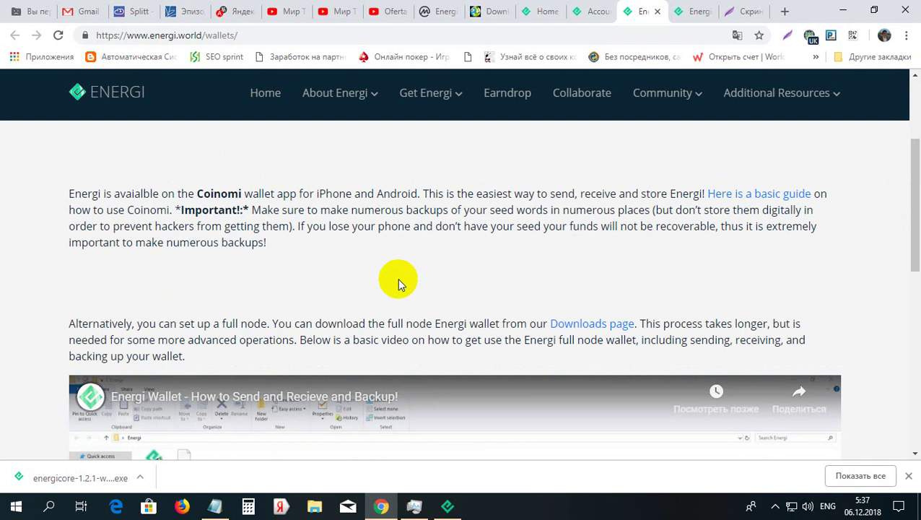
right_click(149, 130)
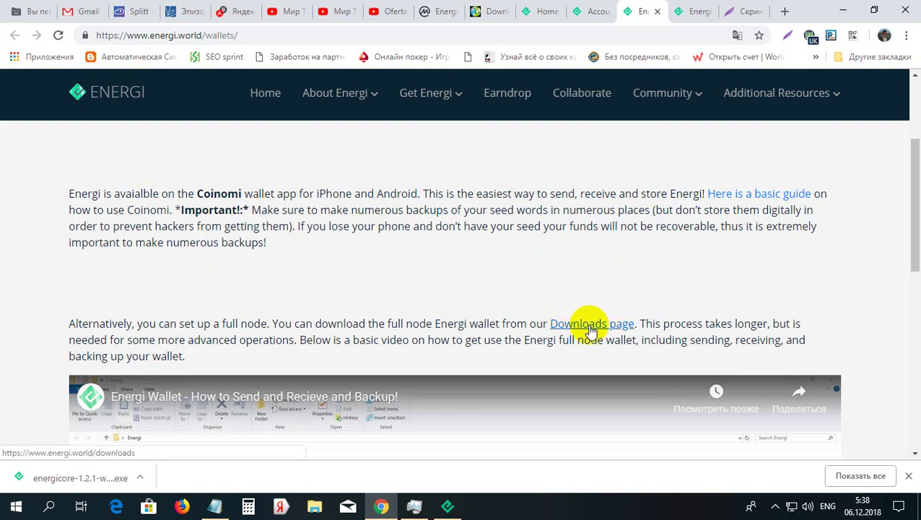
Go to the Energi Downloads page and scroll to the Energi Core Wallet v1.2.1 download links
left_click(591, 325)
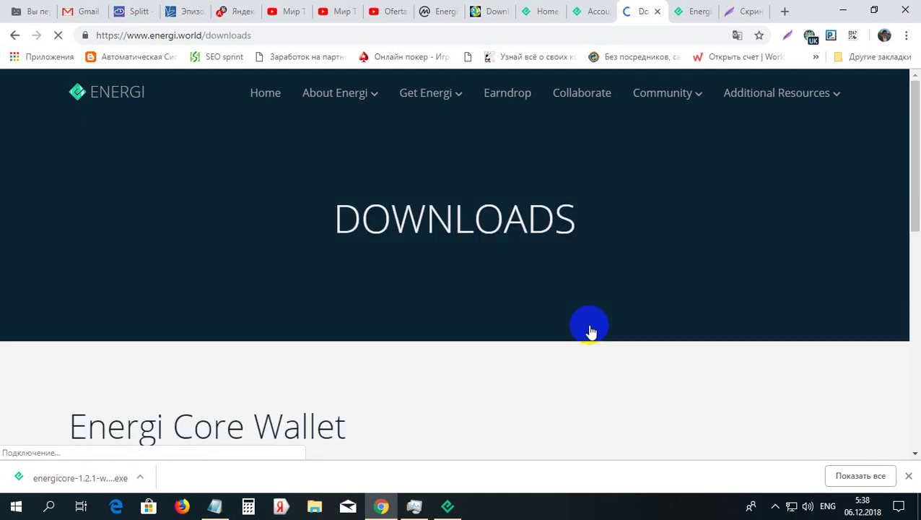
left_click_drag(917, 150, 907, 243)
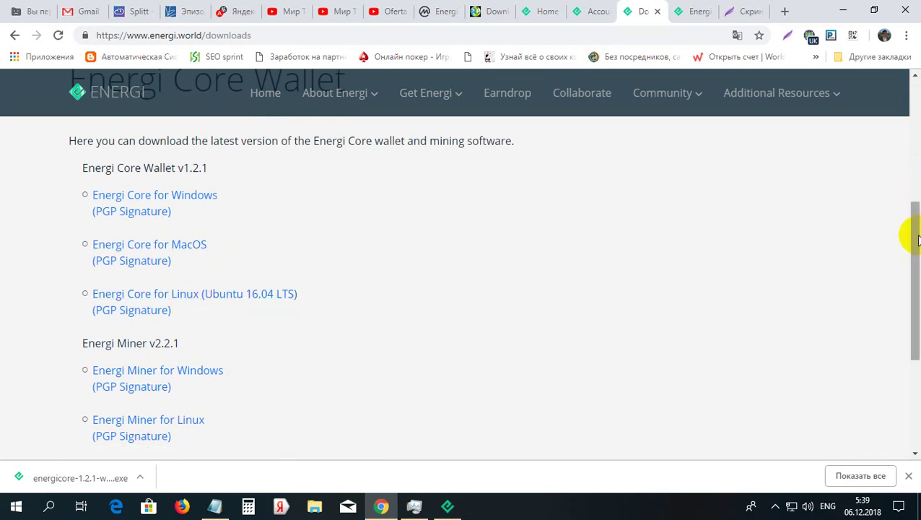
scroll(906, 249, "down", 1)
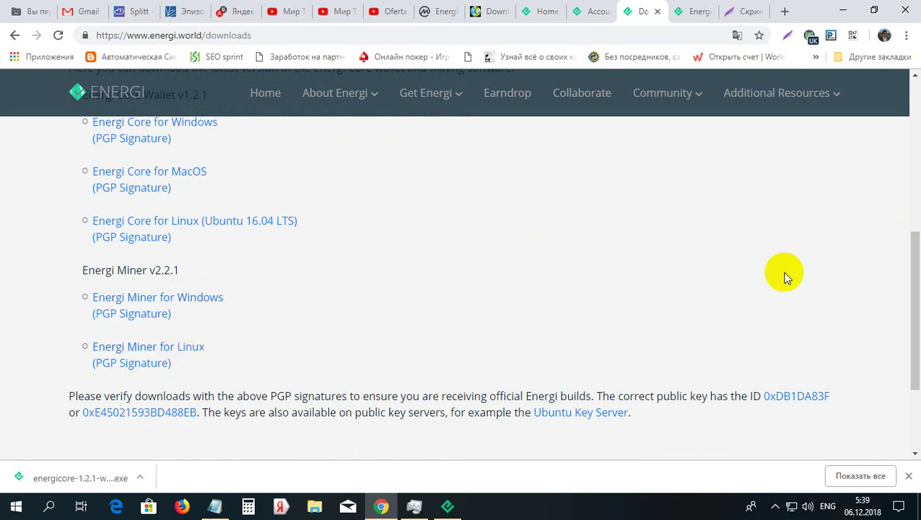
left_click_drag(914, 291, 910, 264)
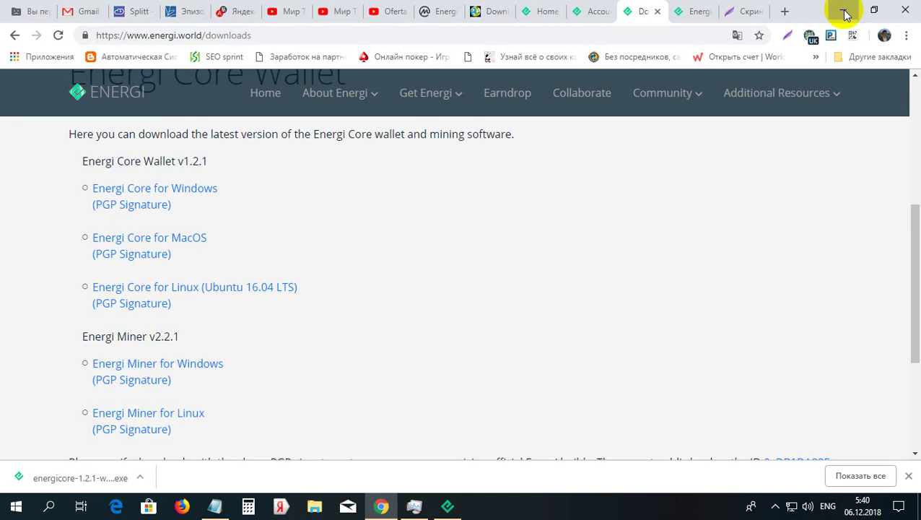
Minimize Chrome and show the Energi Core wallet's Получить (Receive) payment-request form
left_click(846, 14)
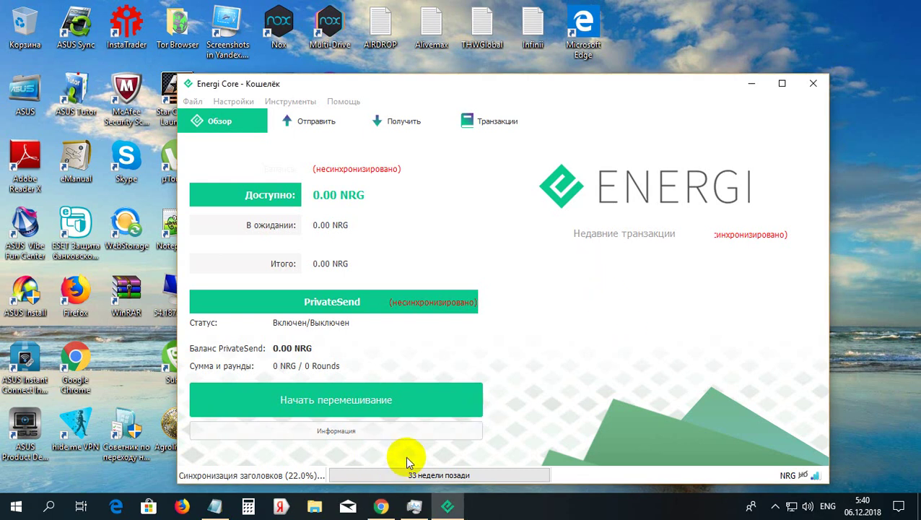
left_click(320, 478)
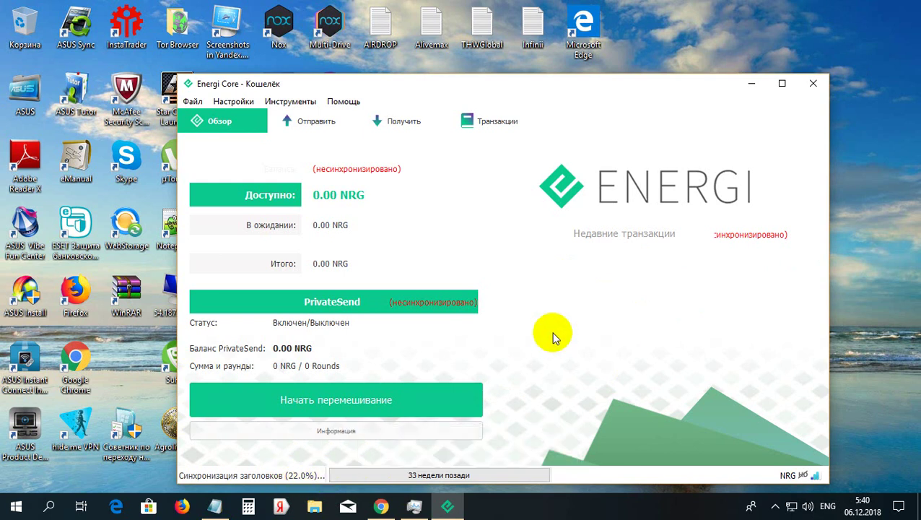
left_click(398, 127)
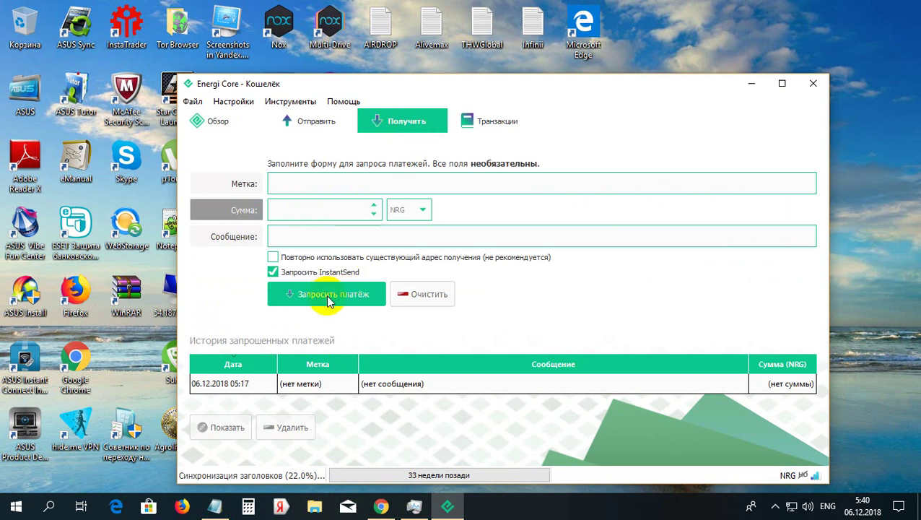
Create a new payment request, copy its receiving address, and close the request window
left_click(329, 301)
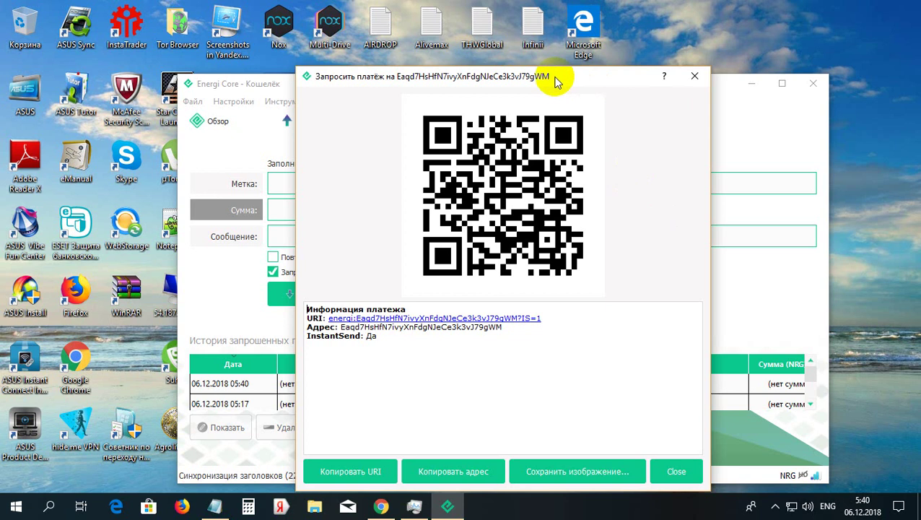
left_click_drag(540, 81, 538, 81)
left_click(500, 329)
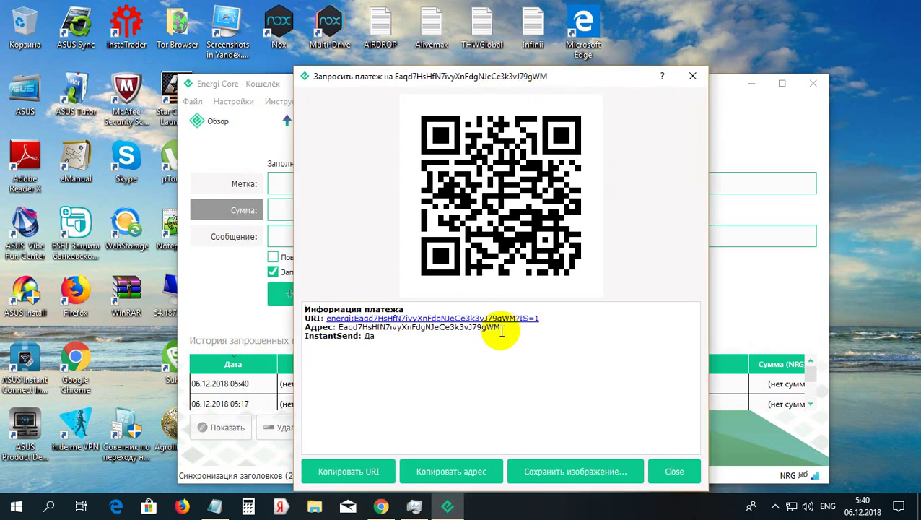
left_click_drag(482, 327, 340, 329)
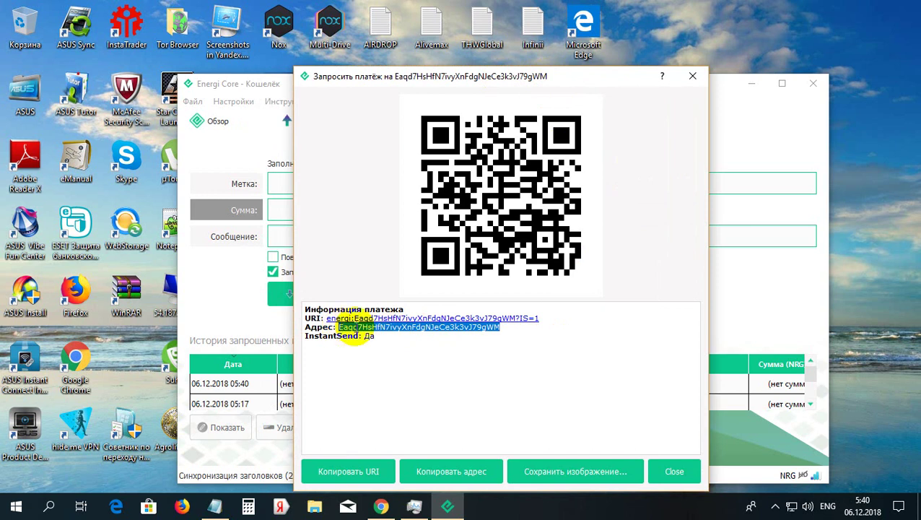
right_click(405, 332)
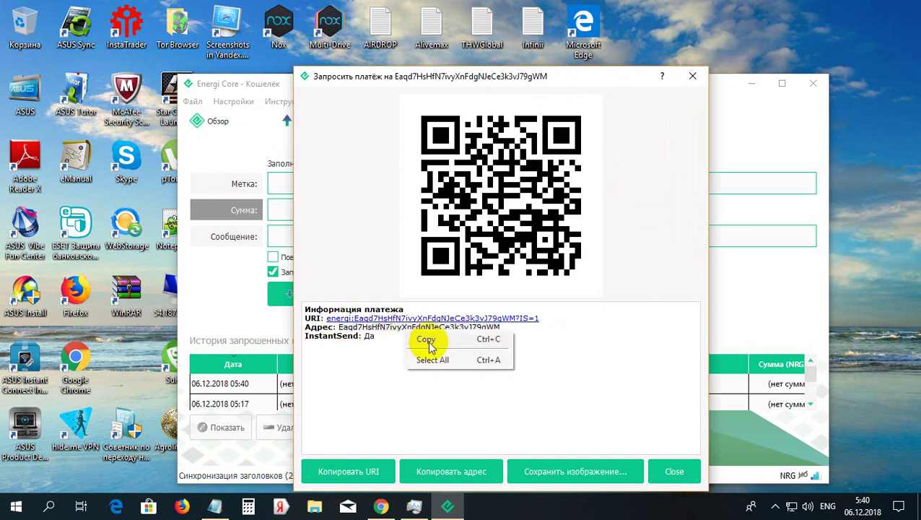
left_click(430, 345)
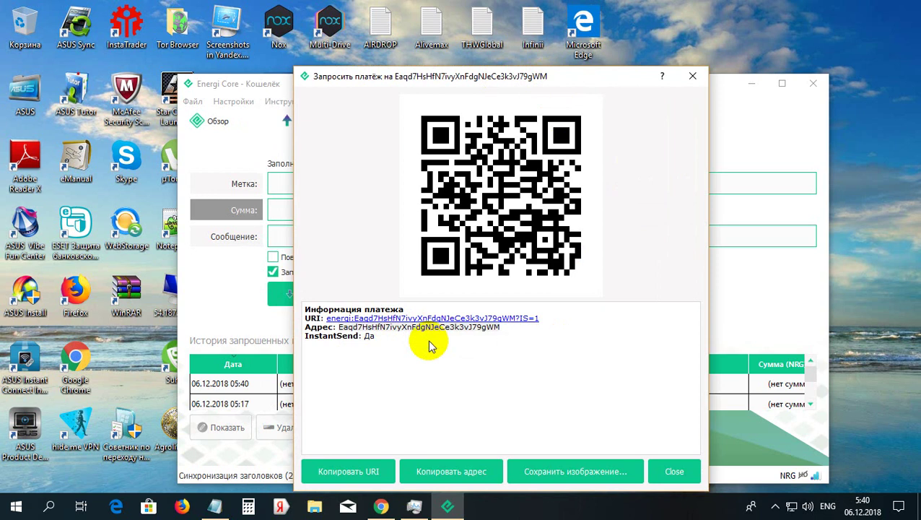
left_click(693, 76)
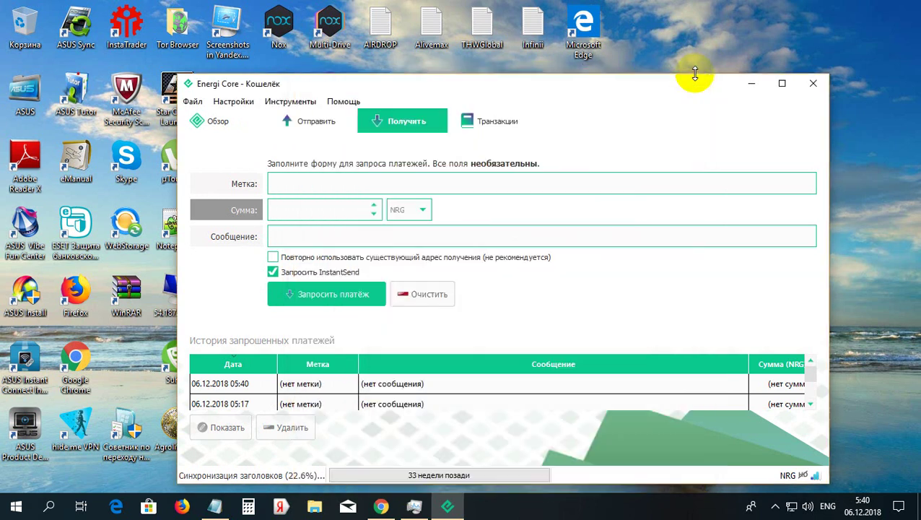
Return to Chrome, close the Downloads tab, and paste the receiving address into the Energi address field
left_click(381, 506)
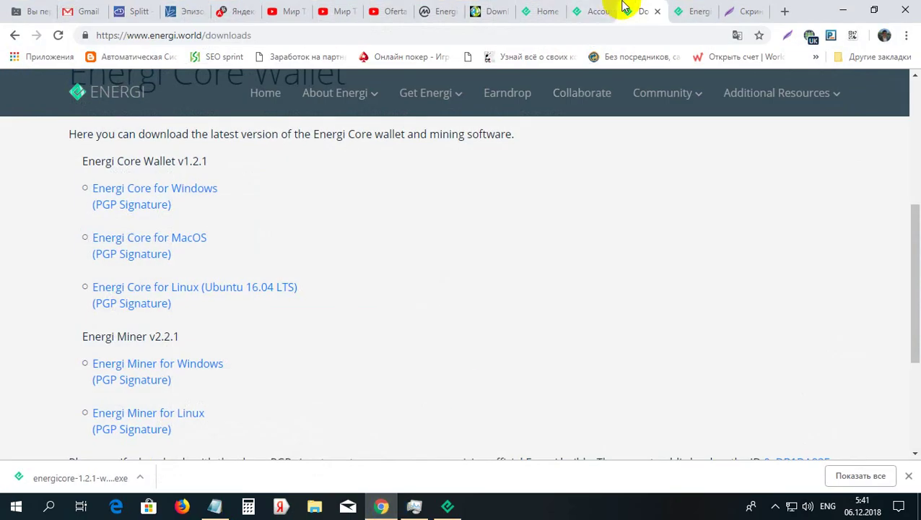
left_click(657, 12)
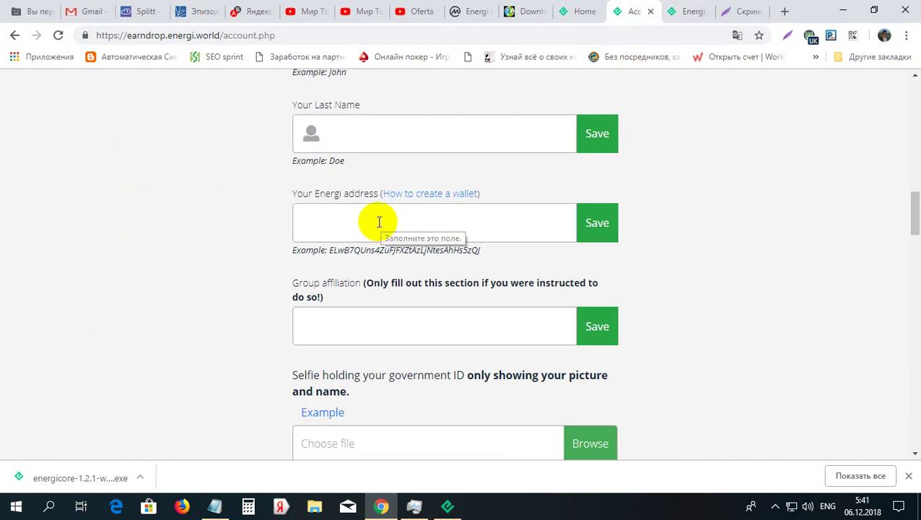
left_click(379, 221)
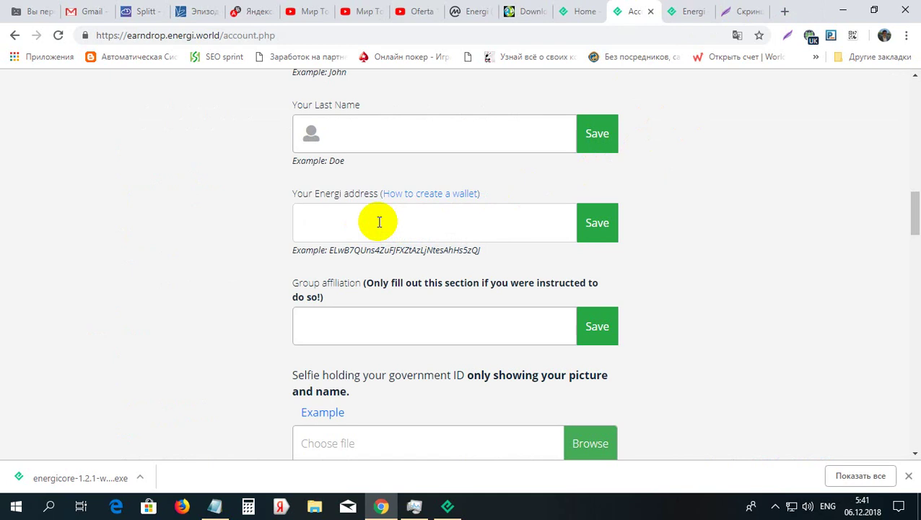
type("Eaqd7HsHfN7lvyXnFdgNJeCe3k3vJ79gWM")
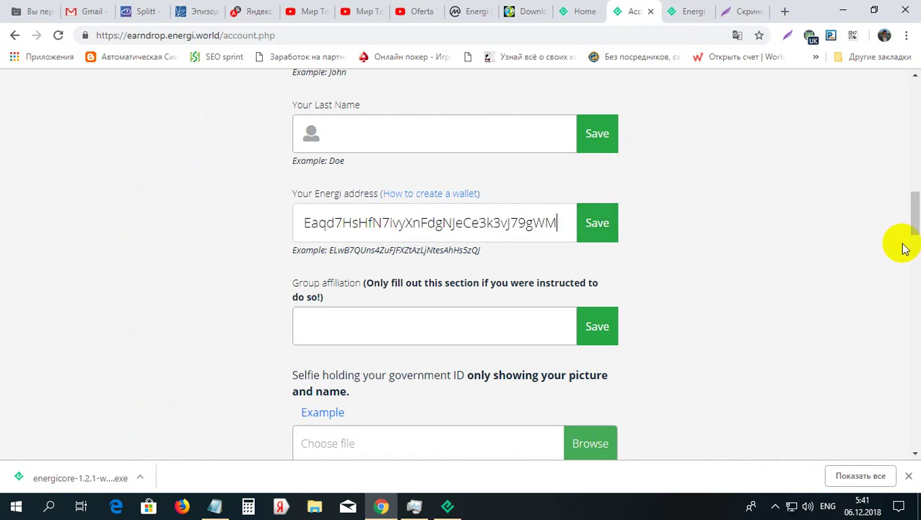
mouse_move(912, 221)
left_mouse_down()
mouse_move(913, 200)
mouse_move(917, 228)
left_mouse_up()
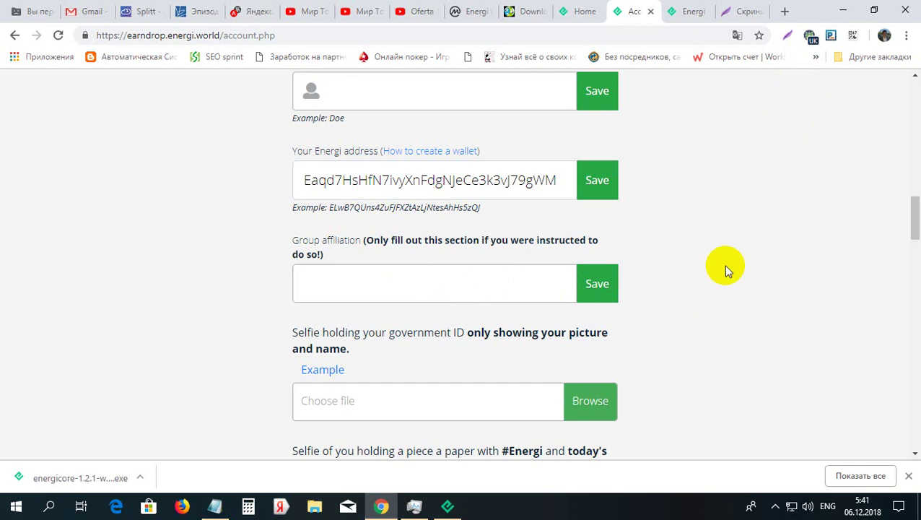
Translate the Earndrop account page, changing the target language to румынский (Romanian)
right_click(760, 236)
left_click(773, 353)
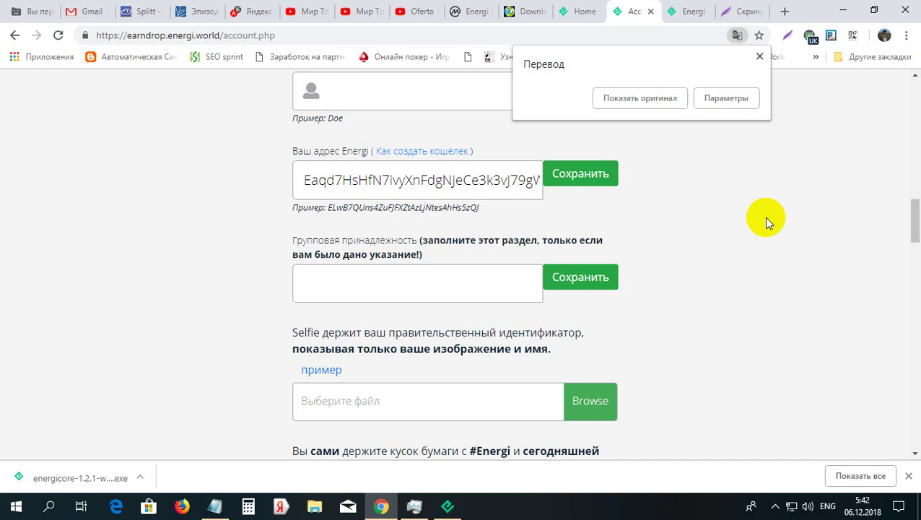
left_click(725, 103)
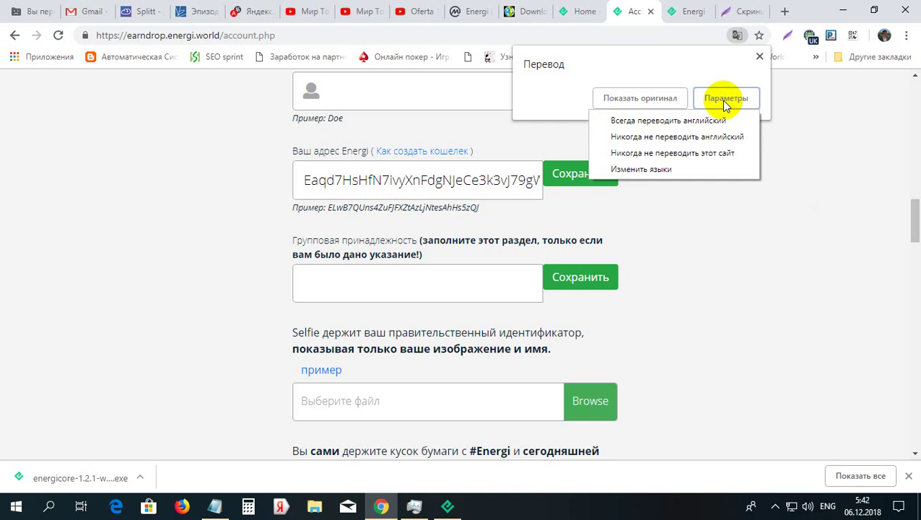
left_click(664, 168)
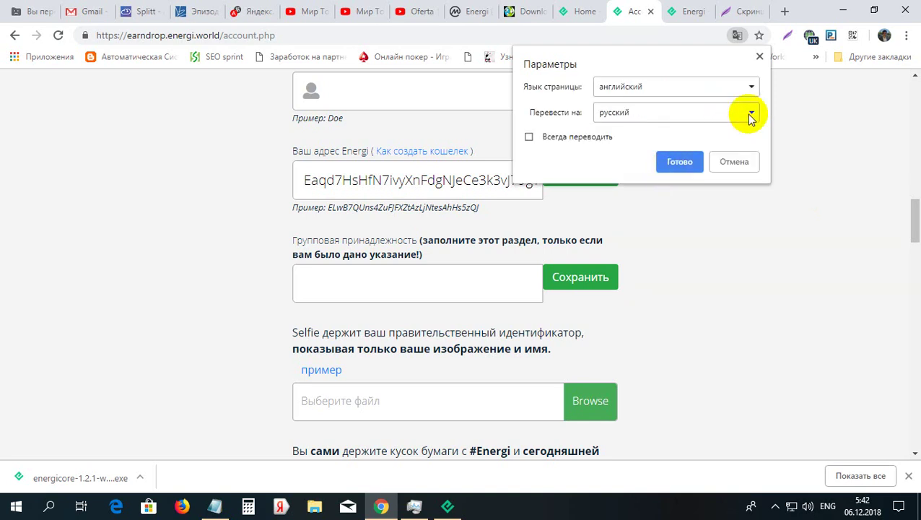
left_click(751, 114)
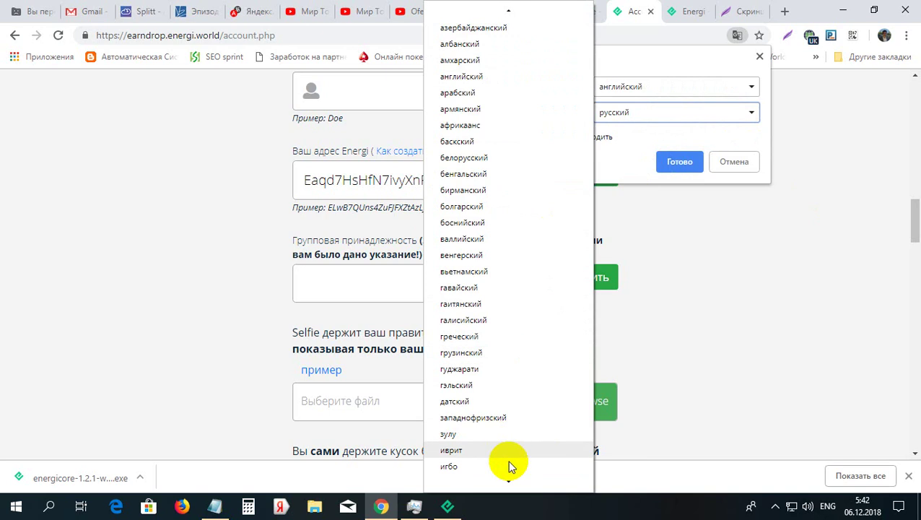
mouse_move(510, 484)
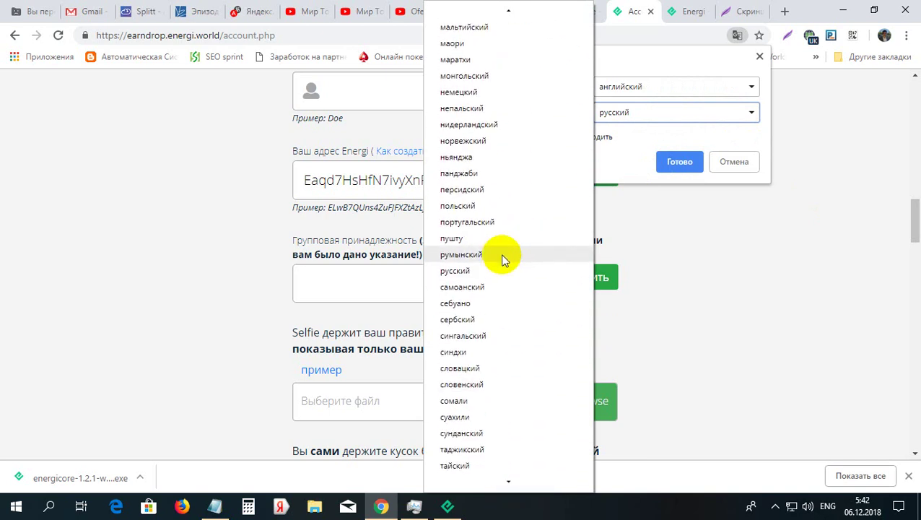
left_click(504, 258)
left_click(668, 162)
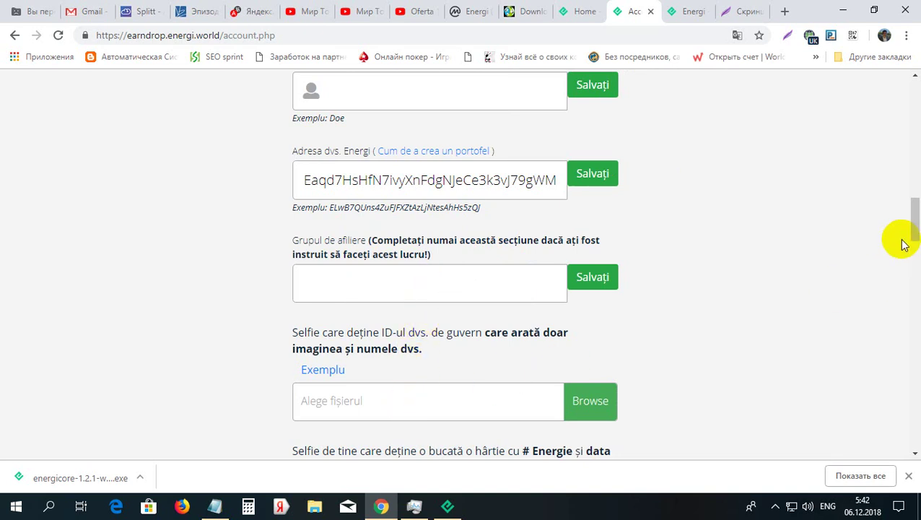
Scroll the translated form down to the selfie upload fields and the Twitter task cards
left_click_drag(914, 216, 911, 247)
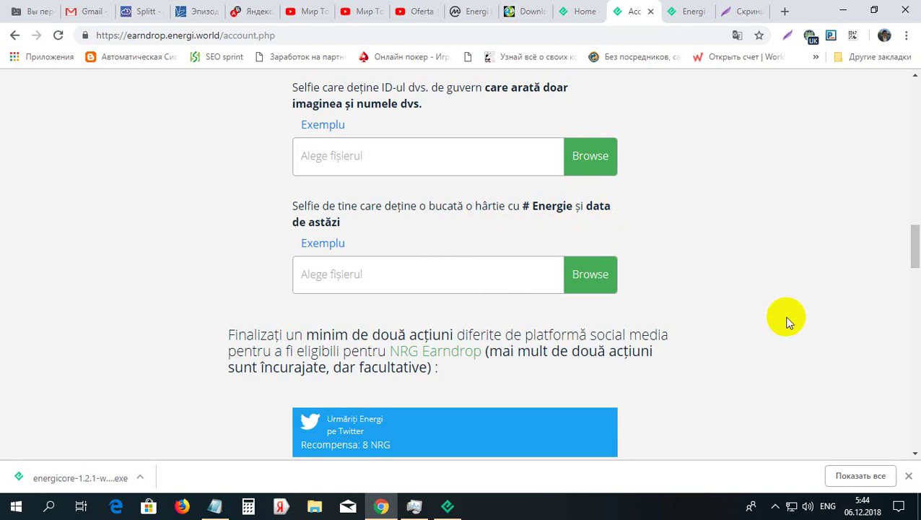
Scroll through the social media task cards, checking the Twitter username hint, to the SALVAȚI TOATE ȘI CONTINUAȚI button
left_click_drag(915, 256, 916, 282)
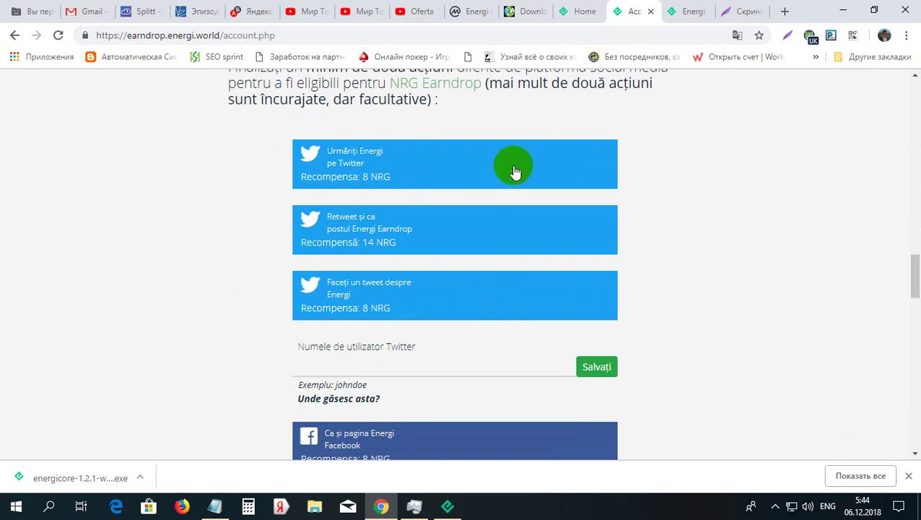
left_click(435, 168)
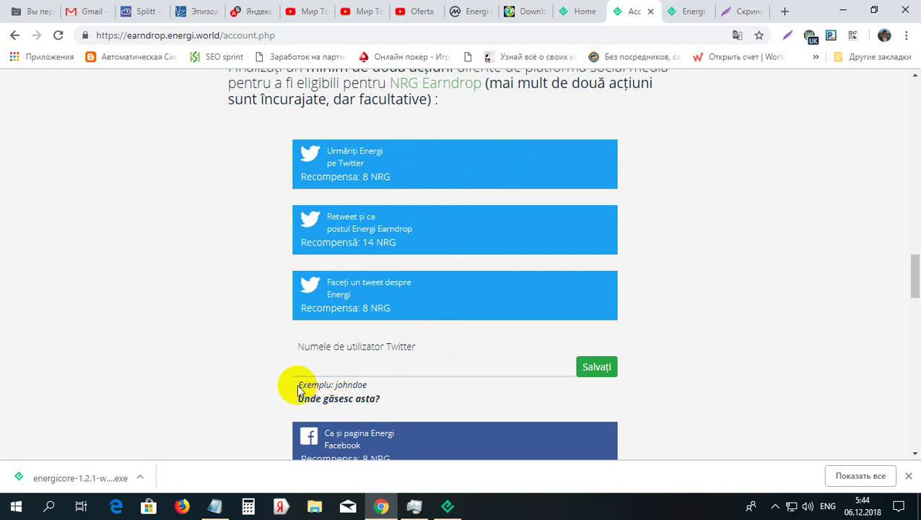
left_click_drag(298, 385, 370, 384)
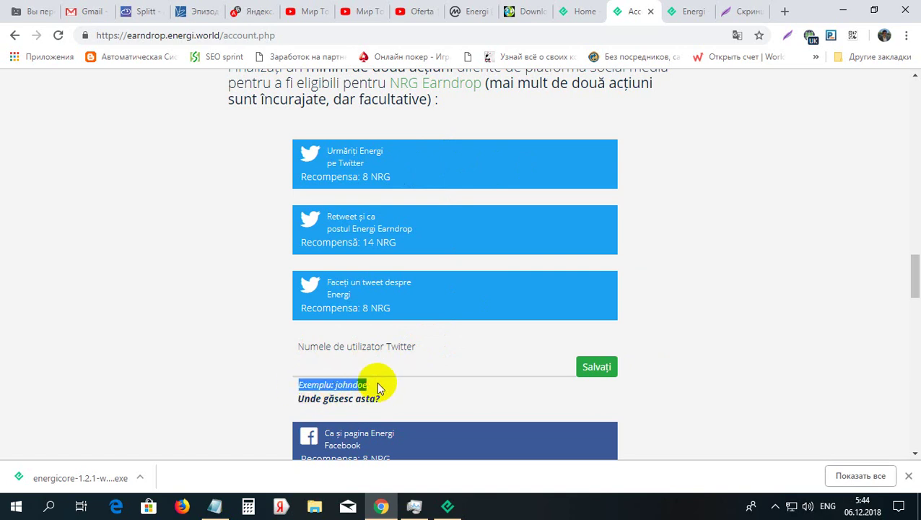
left_click(383, 388)
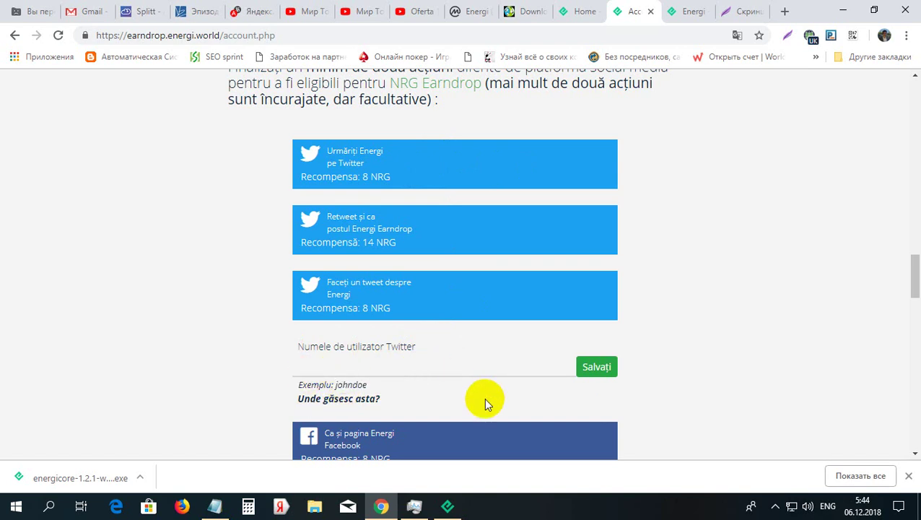
left_click_drag(915, 290, 917, 310)
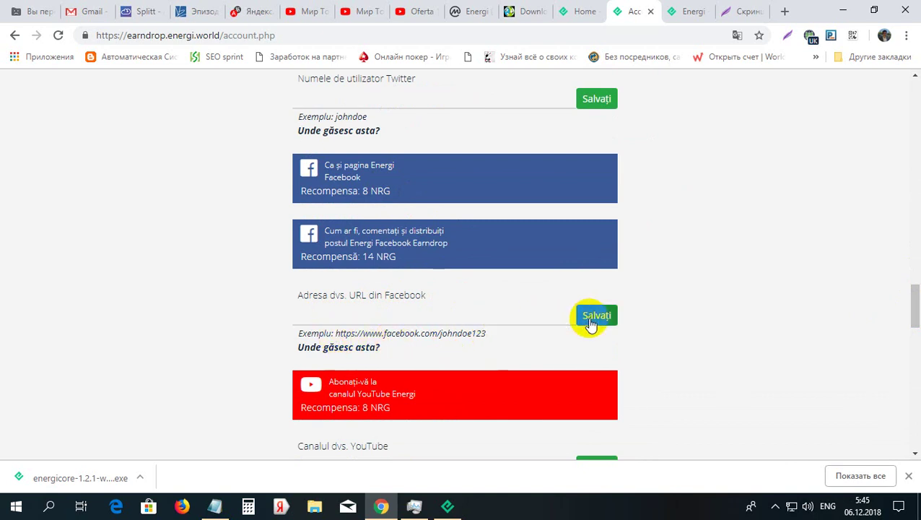
left_click_drag(907, 304, 915, 399)
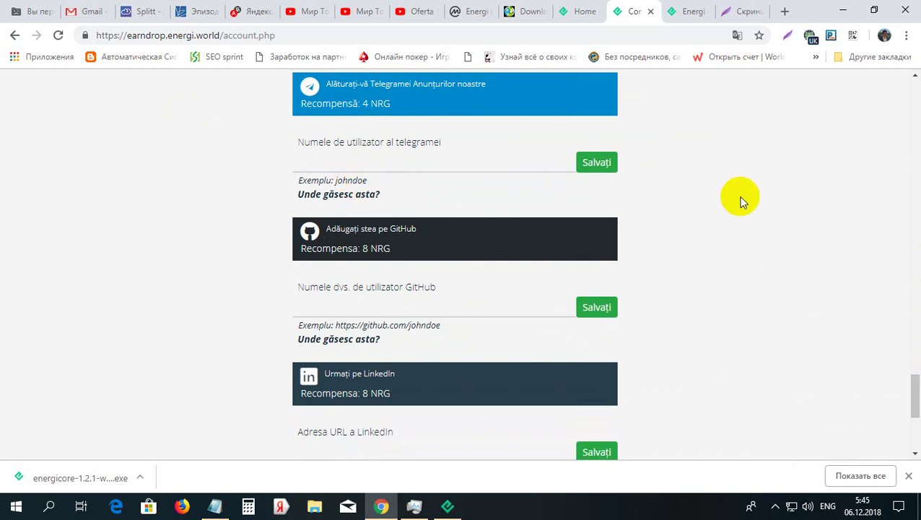
left_click_drag(916, 386, 915, 424)
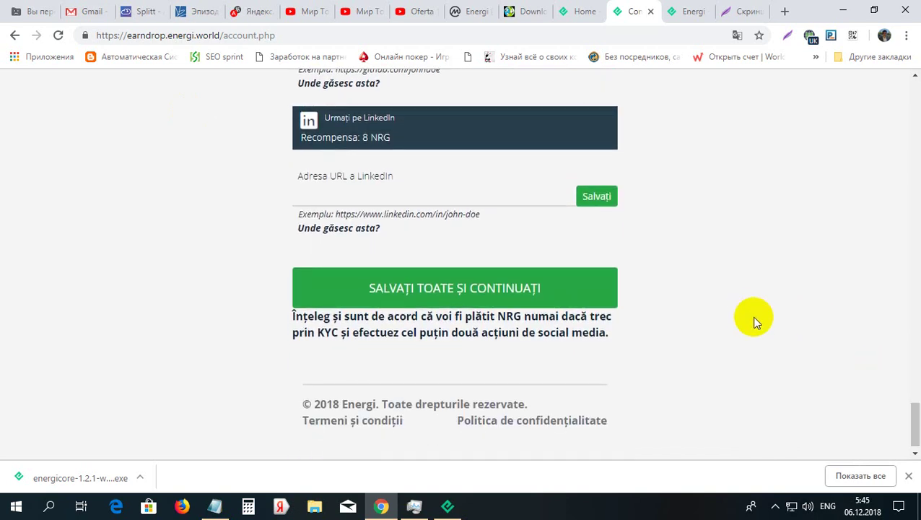